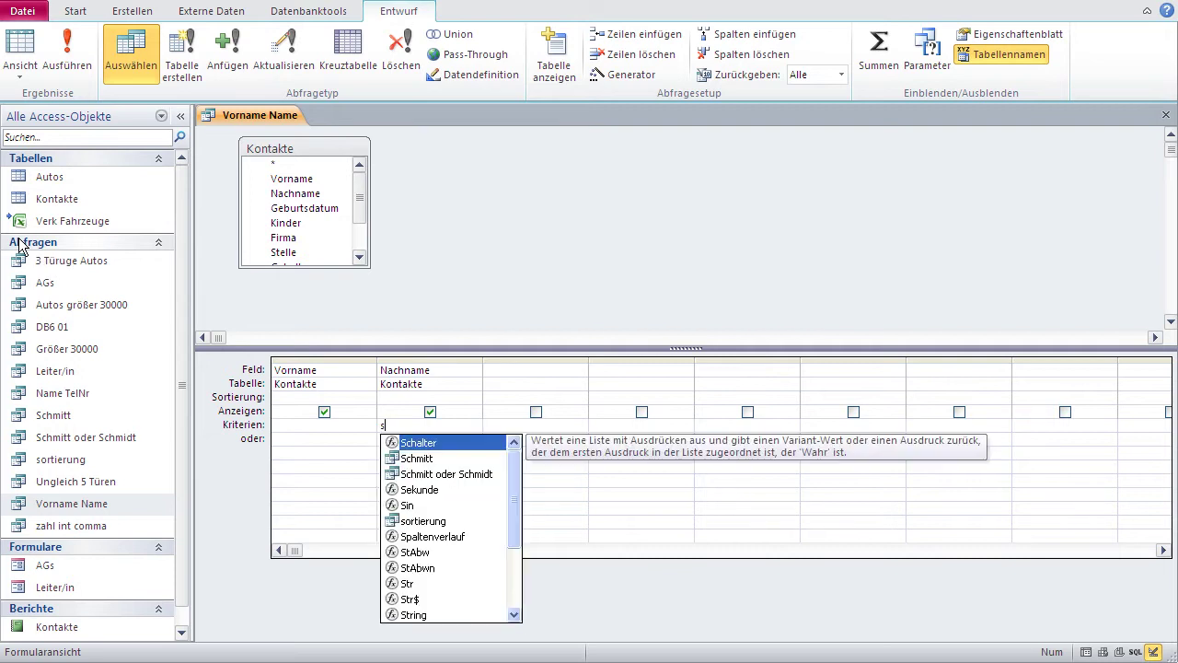
- Enter the wildcard criterion schmi?t for the Nachname field and check the last names in the query's datasheet
text(mi)
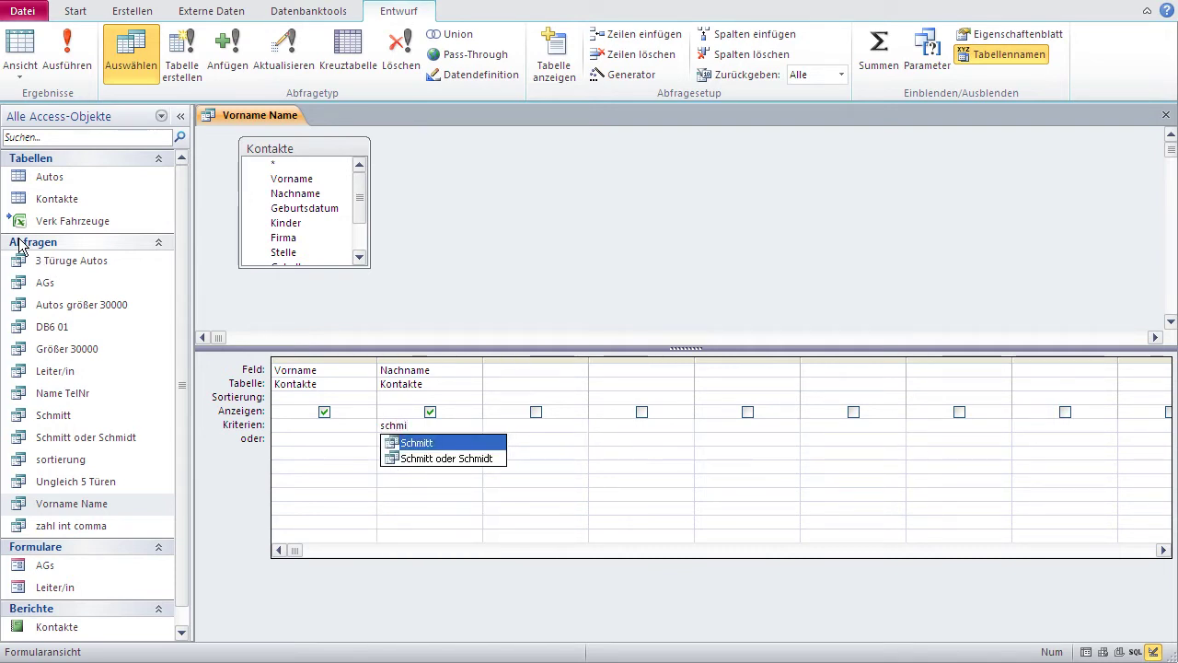
text(?t)
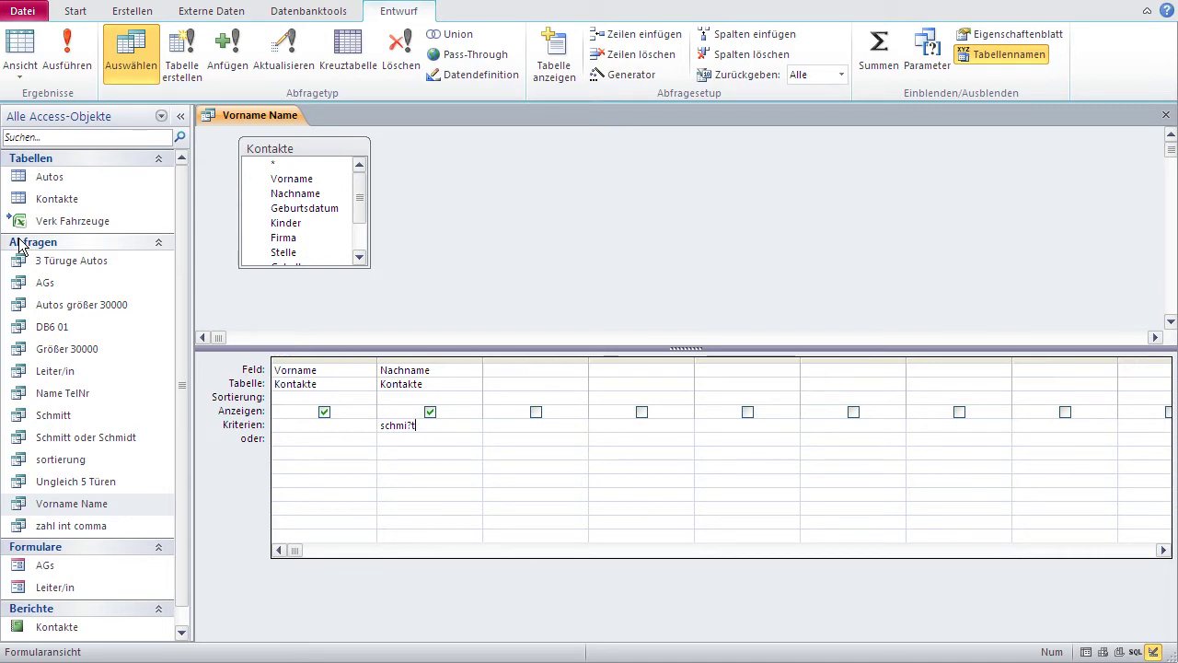
click(20, 52)
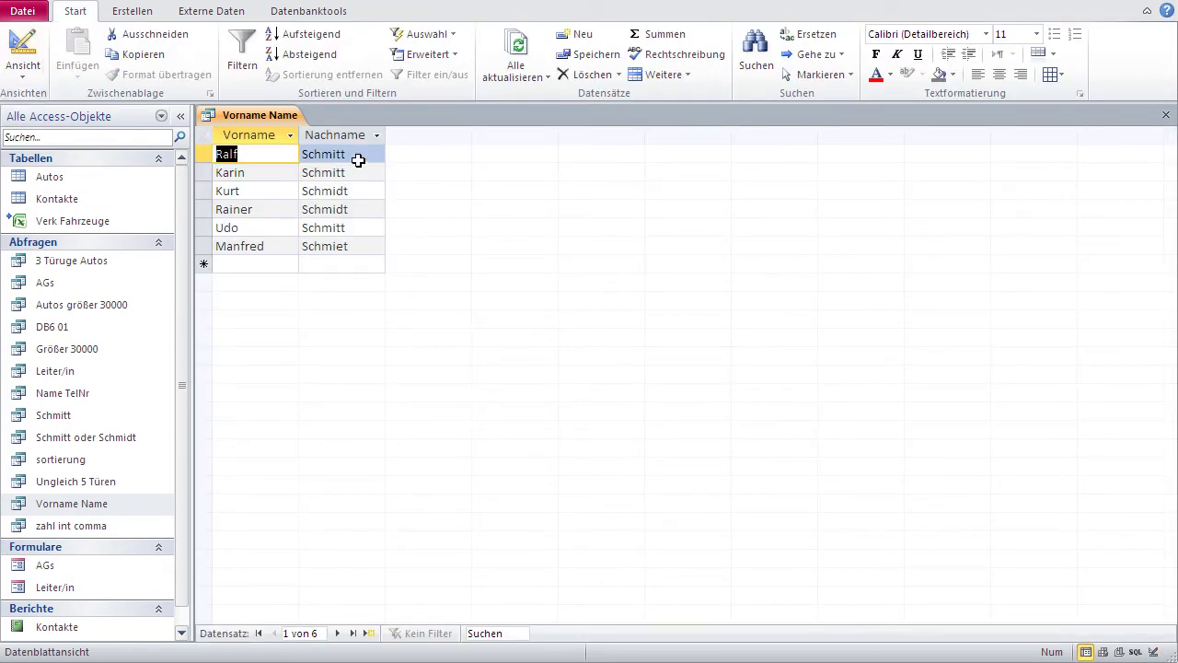
click(357, 156)
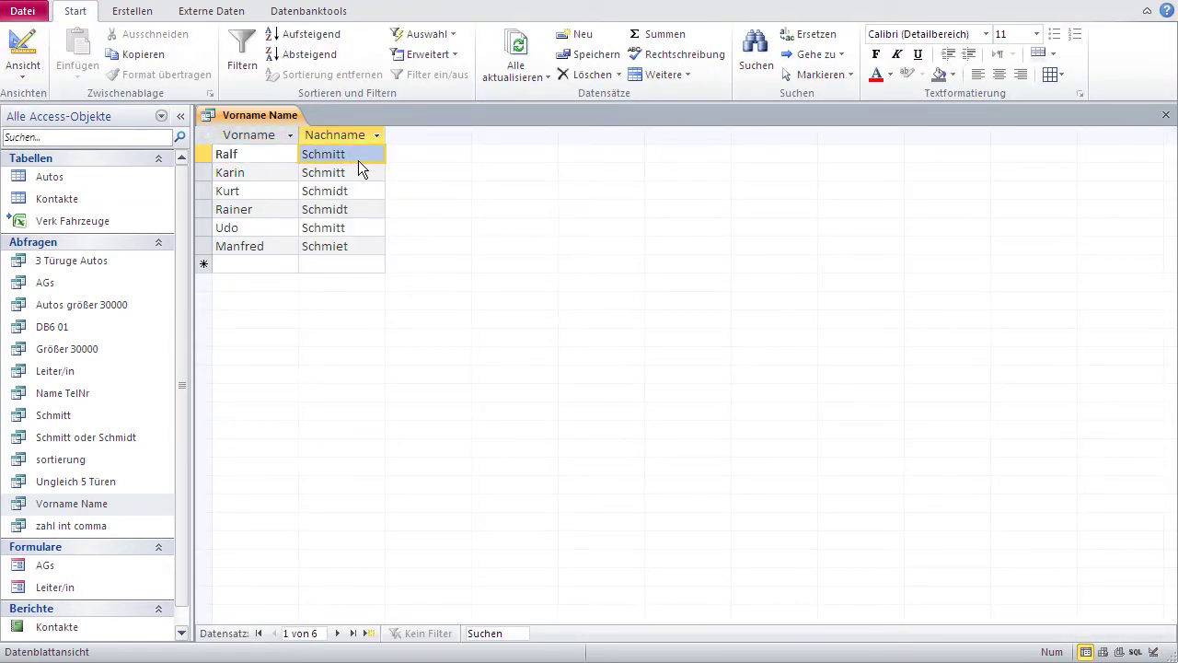
click(353, 246)
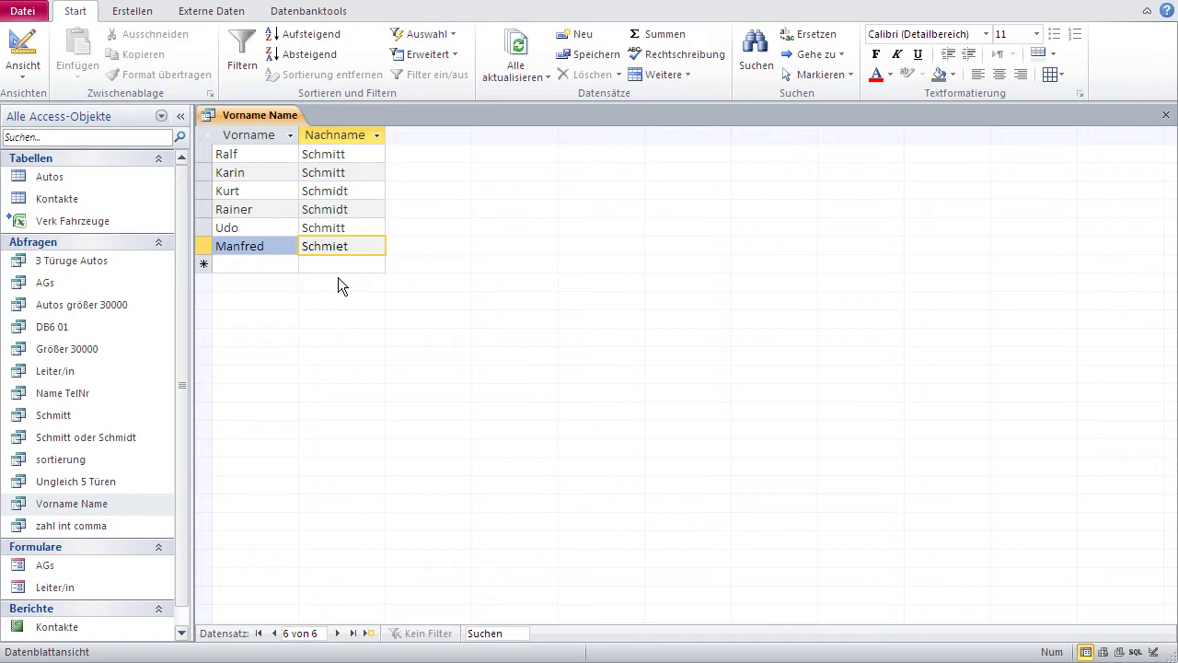
- Edit the Nachname criterion in the Zoom window to Wie "schmi[dt]t", view the query results, and return to the design
click(23, 46)
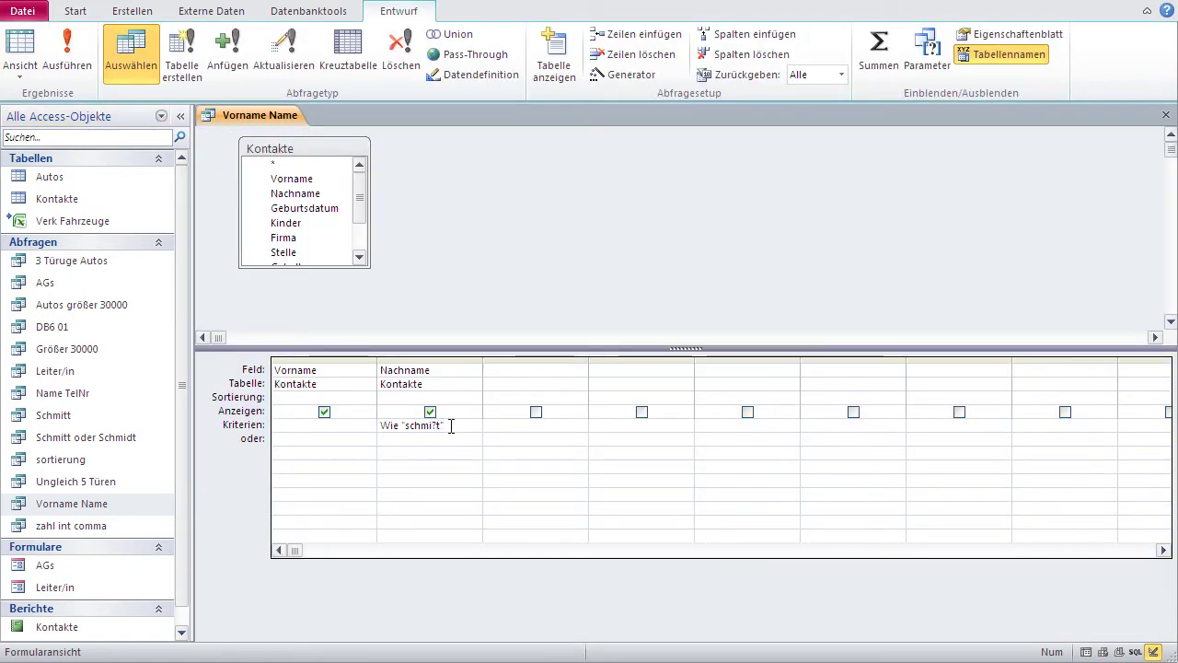
right_click(449, 426)
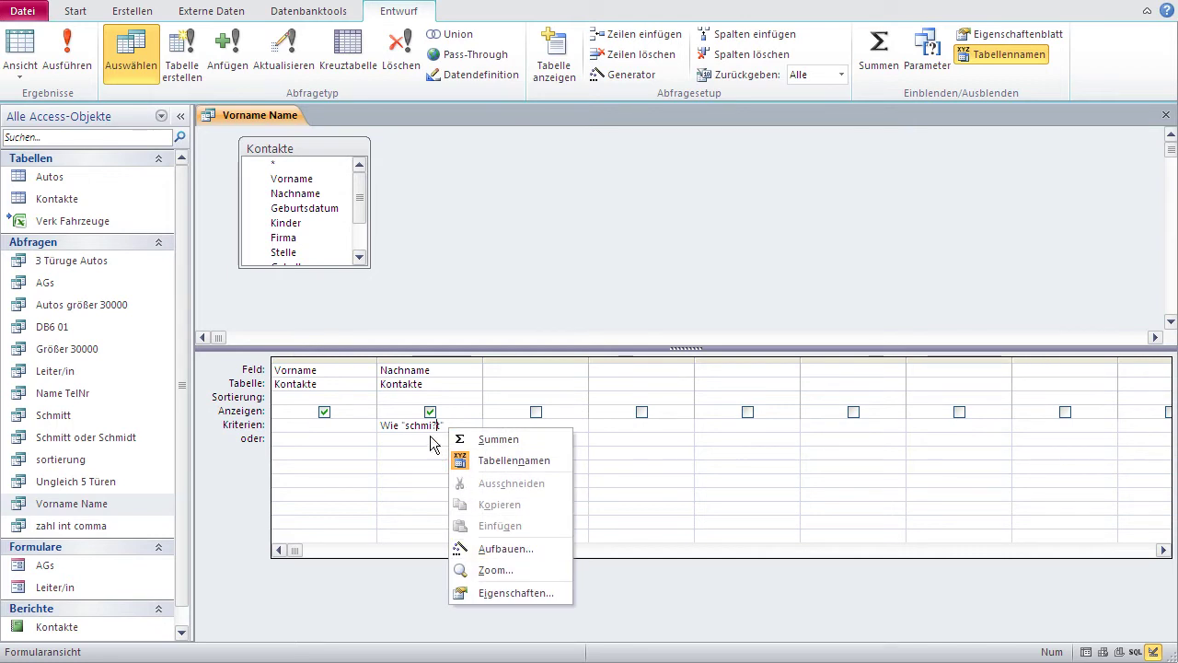
click(404, 425)
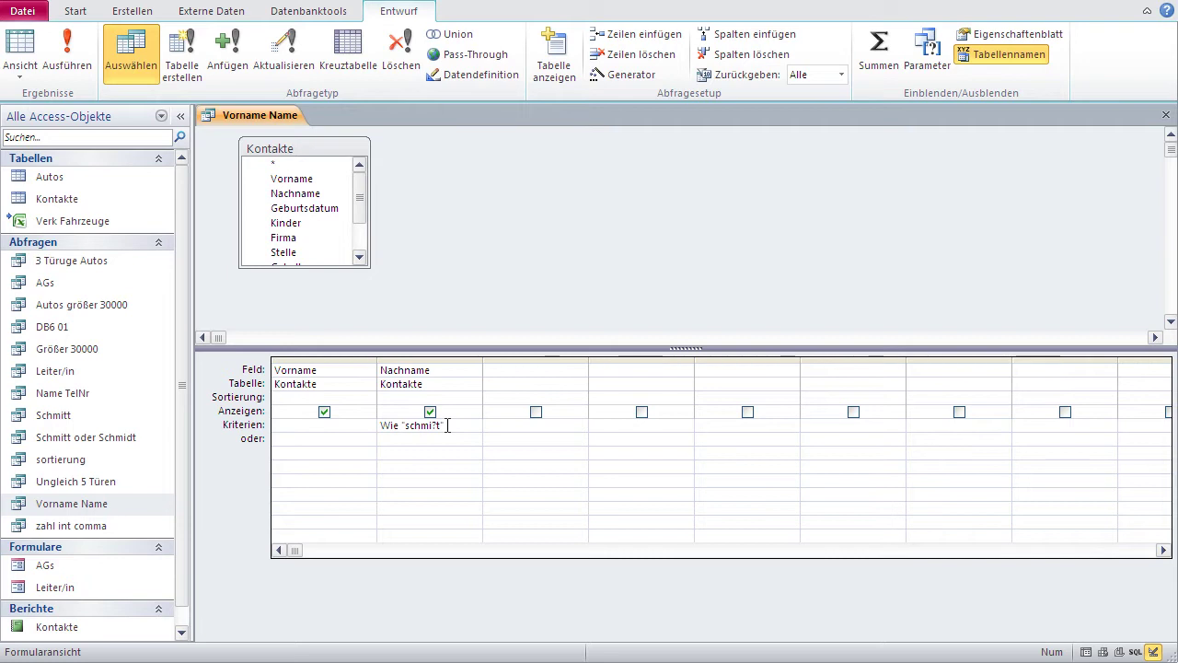
right_click(449, 425)
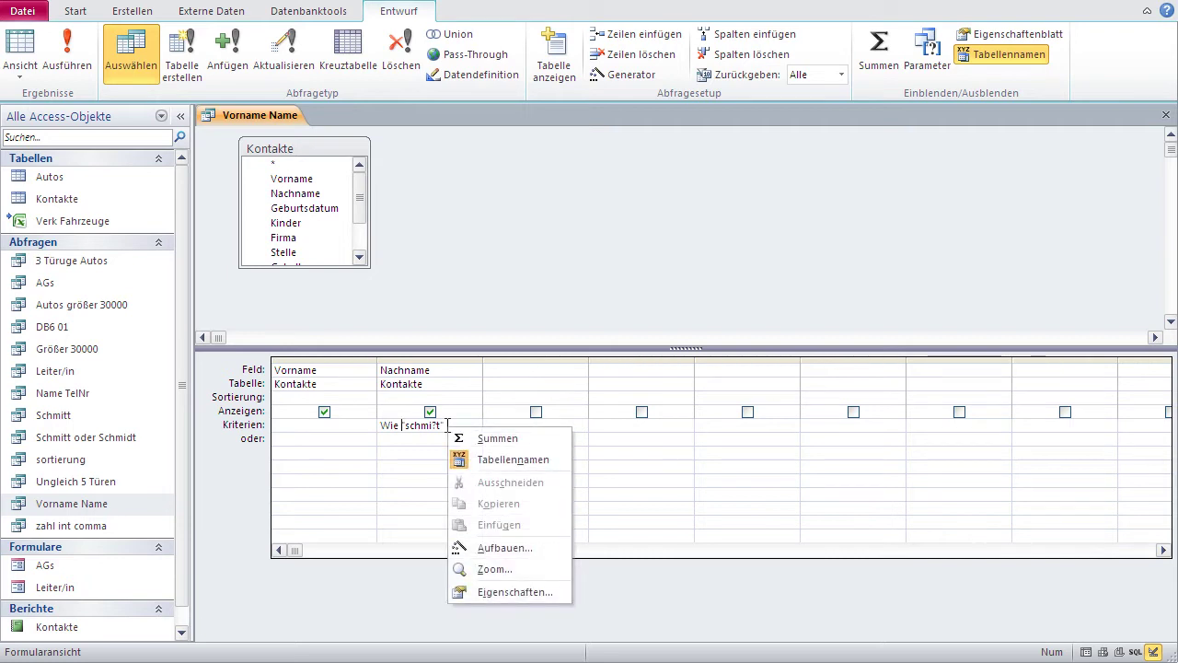
click(491, 570)
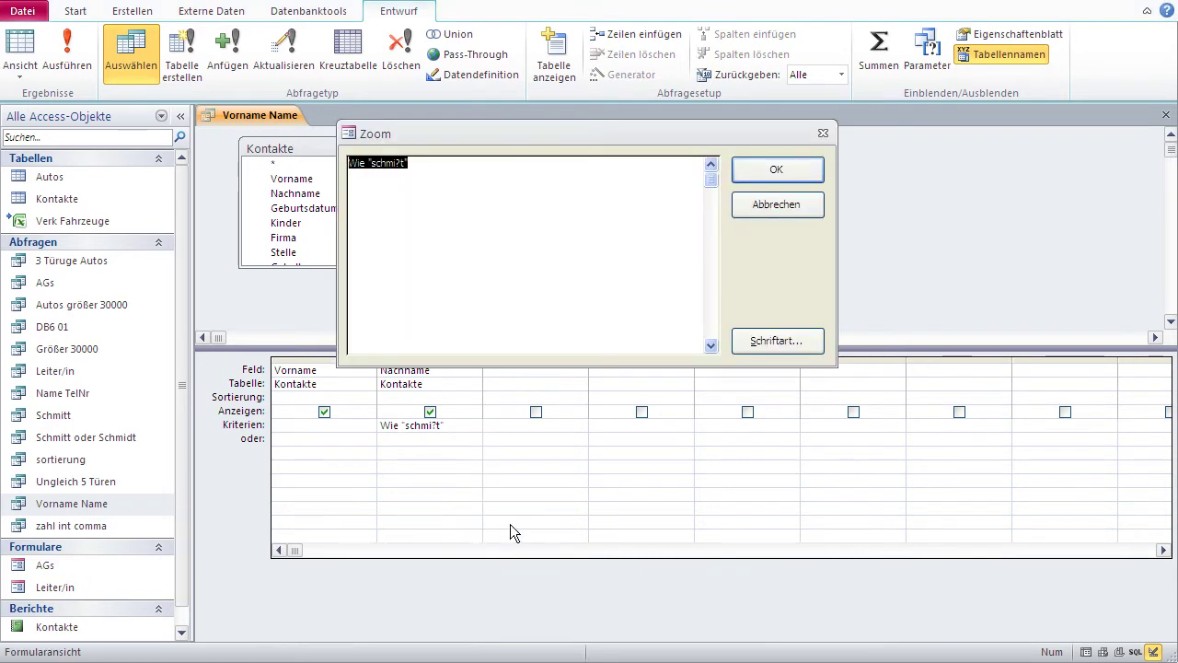
click(470, 215)
drag(414, 163, 347, 164)
click(426, 194)
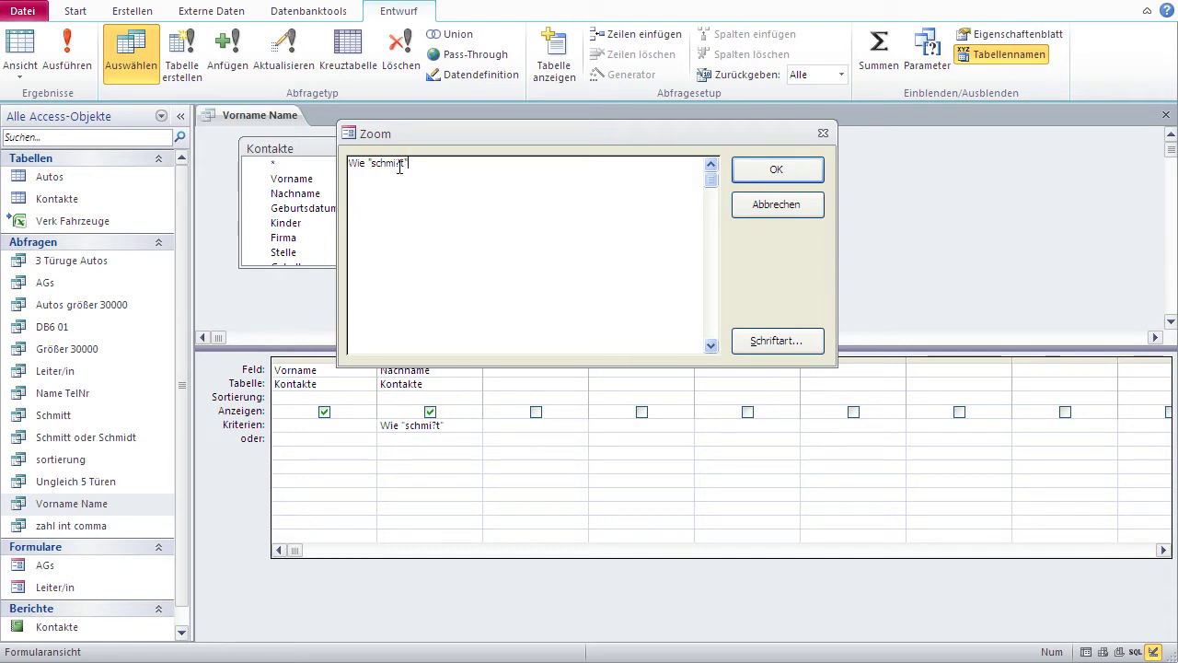
click(398, 164)
text([dt])
drag(412, 162, 395, 175)
drag(411, 164, 400, 164)
click(406, 186)
click(770, 175)
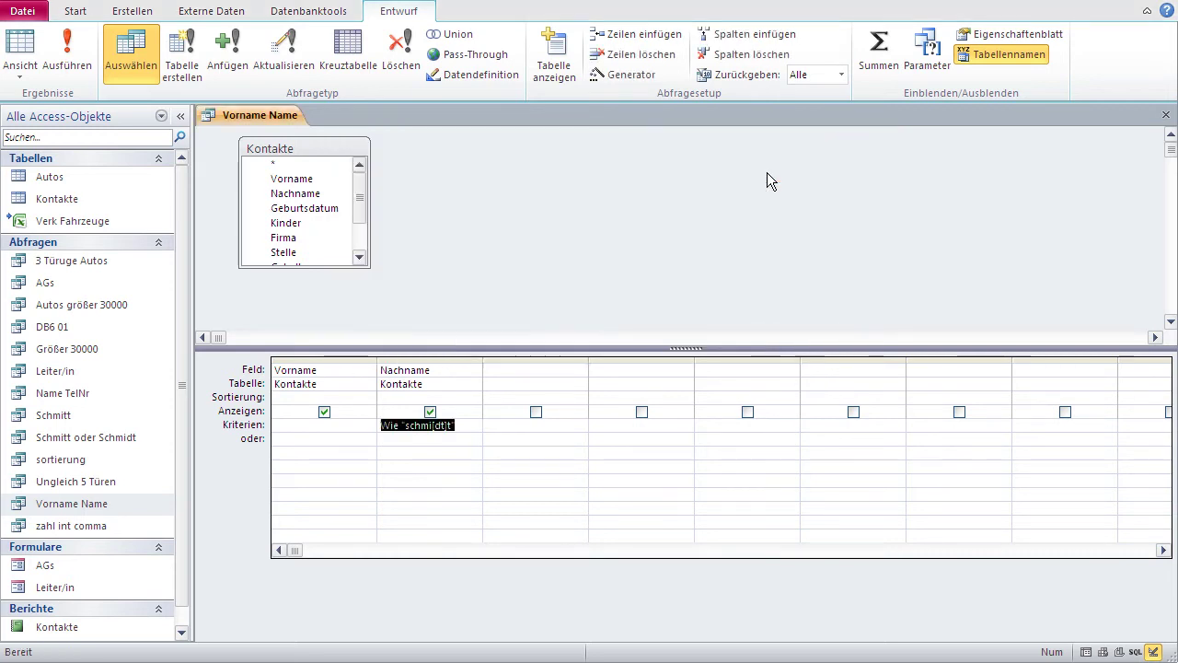
click(392, 450)
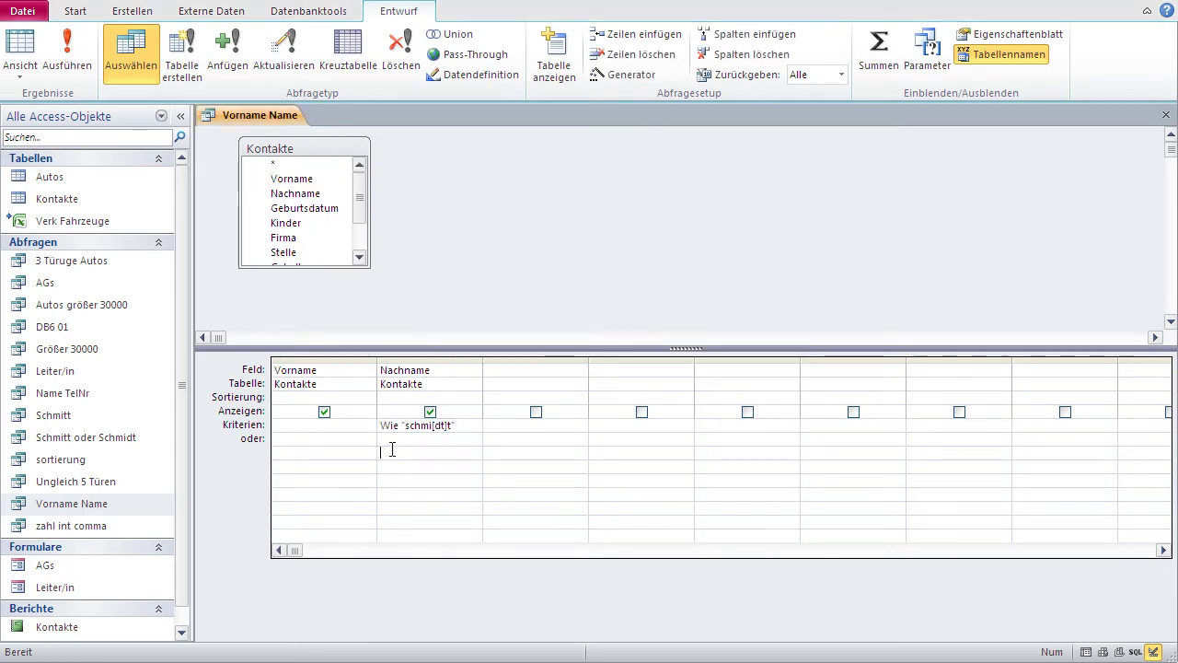
click(14, 51)
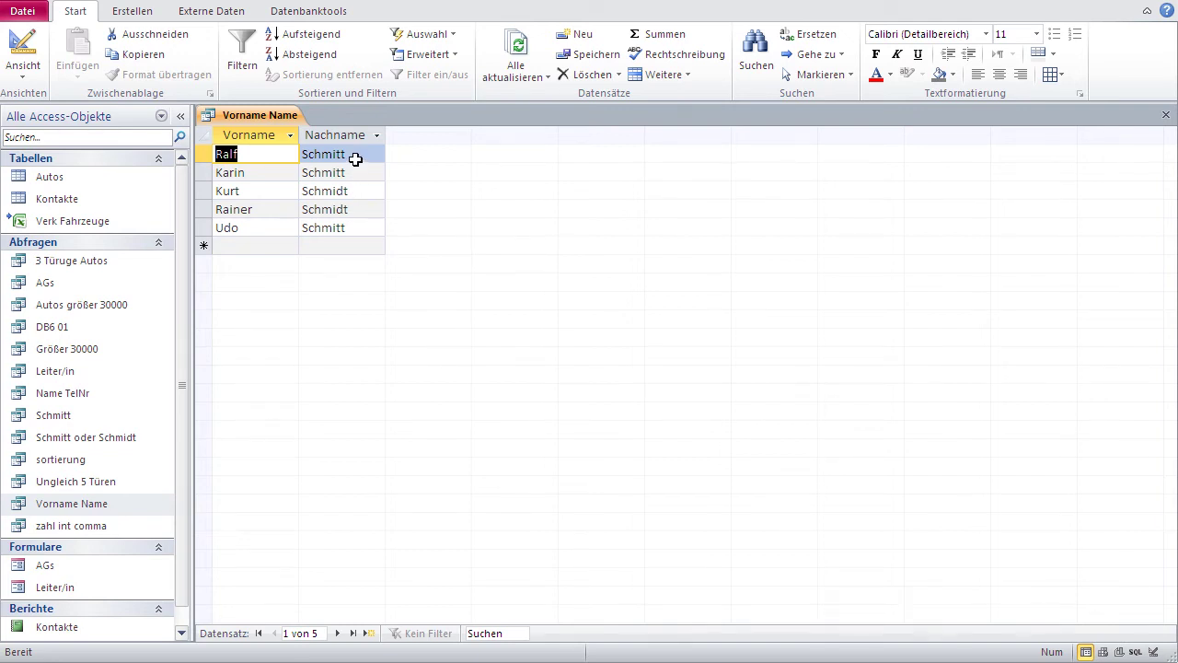
click(23, 46)
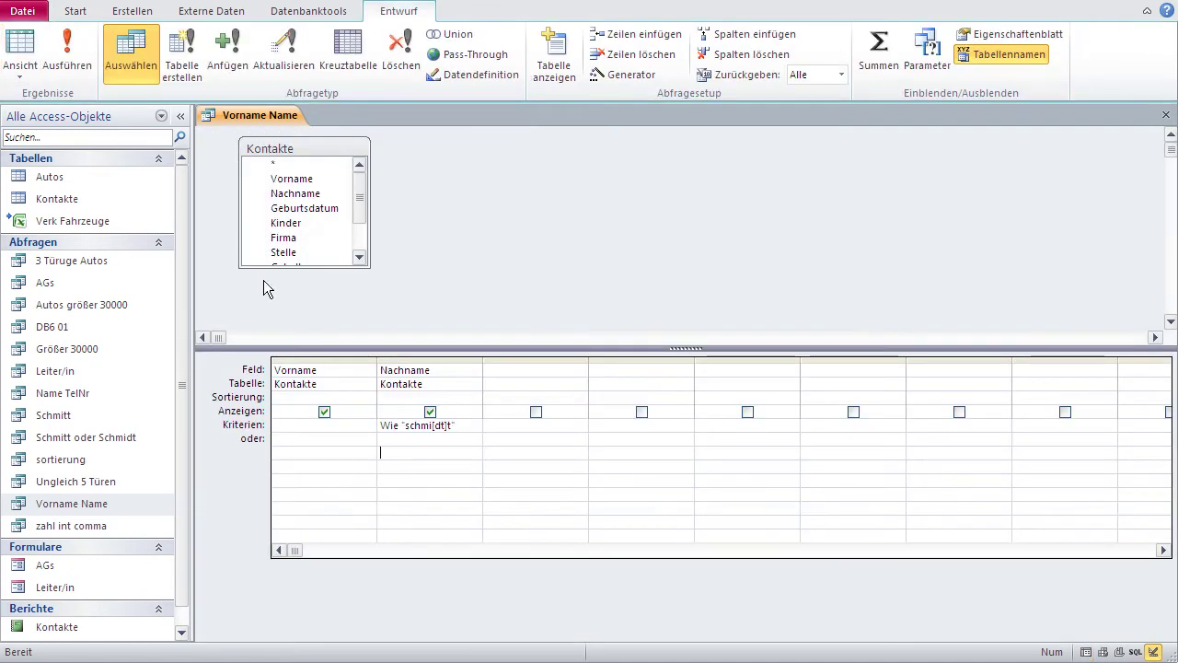
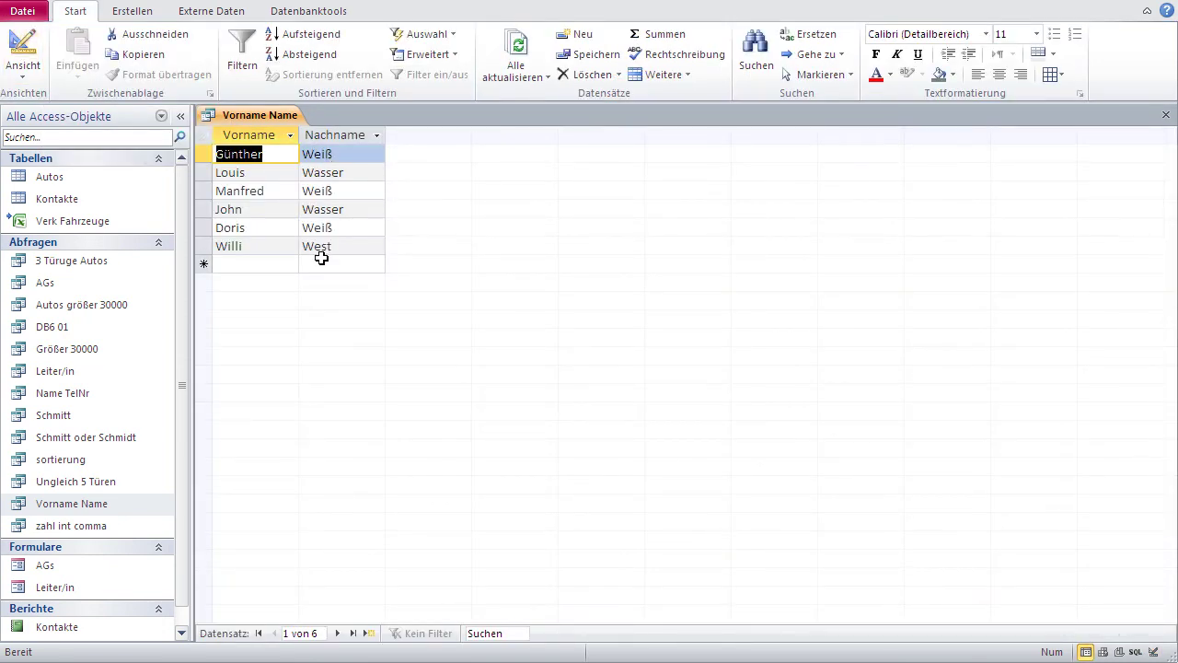
- Change the Nachname criterion in the Zoom window to Wie "[!w]*" and display the query results
click(22, 48)
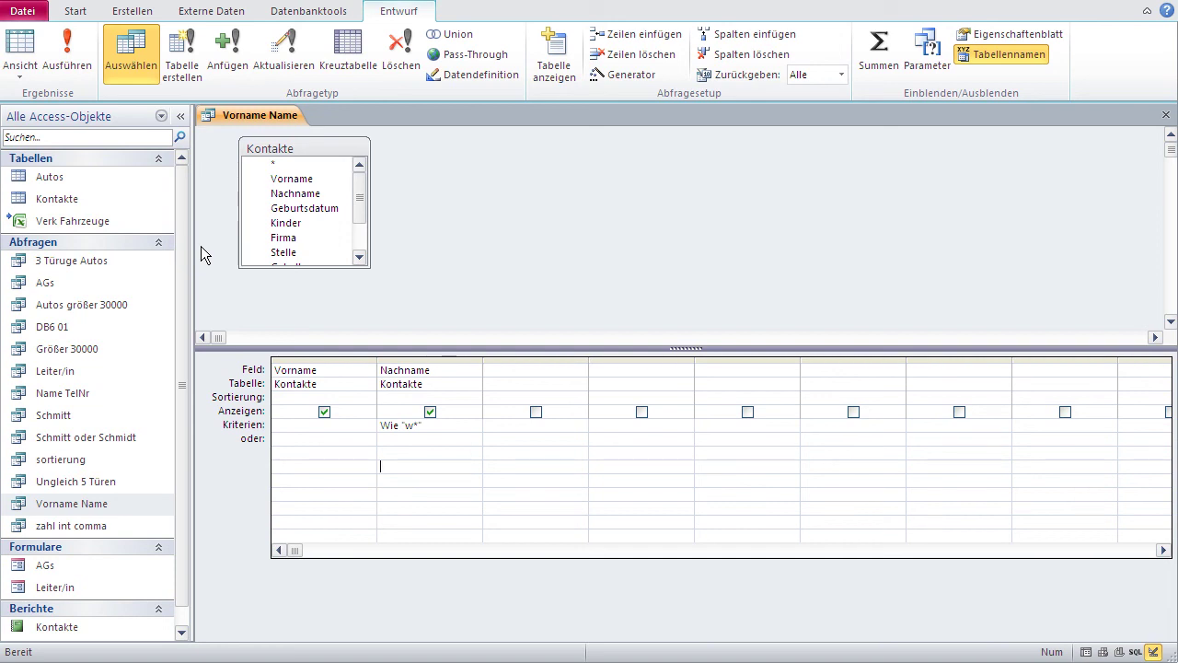
right_click(408, 424)
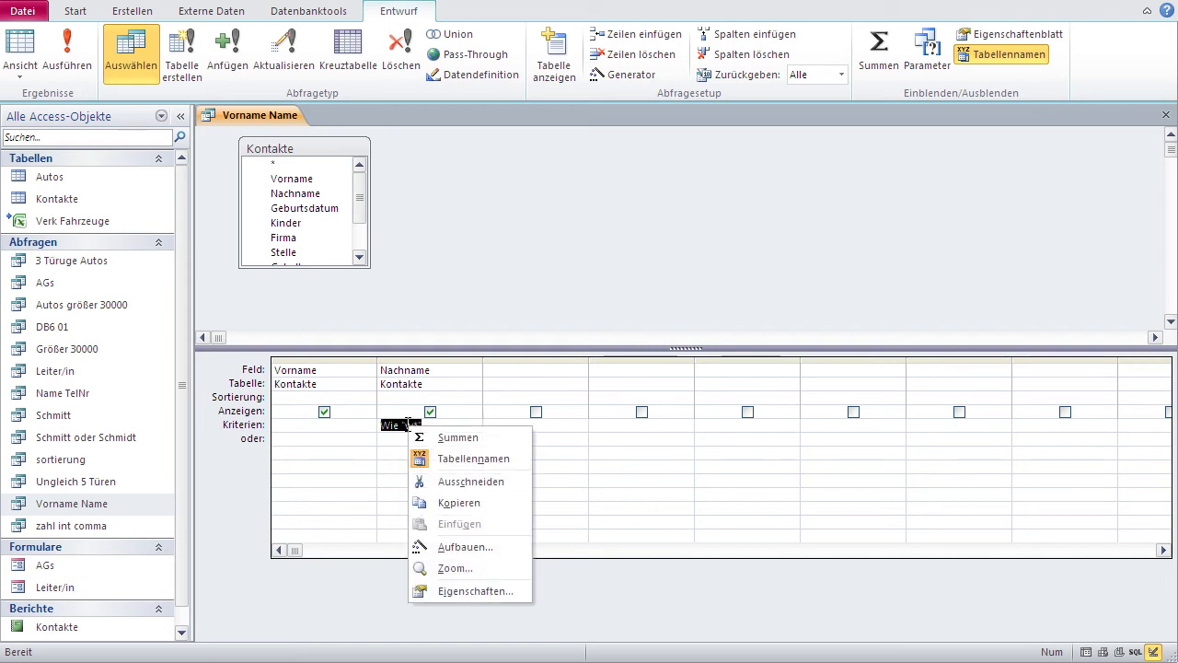
click(466, 567)
click(388, 218)
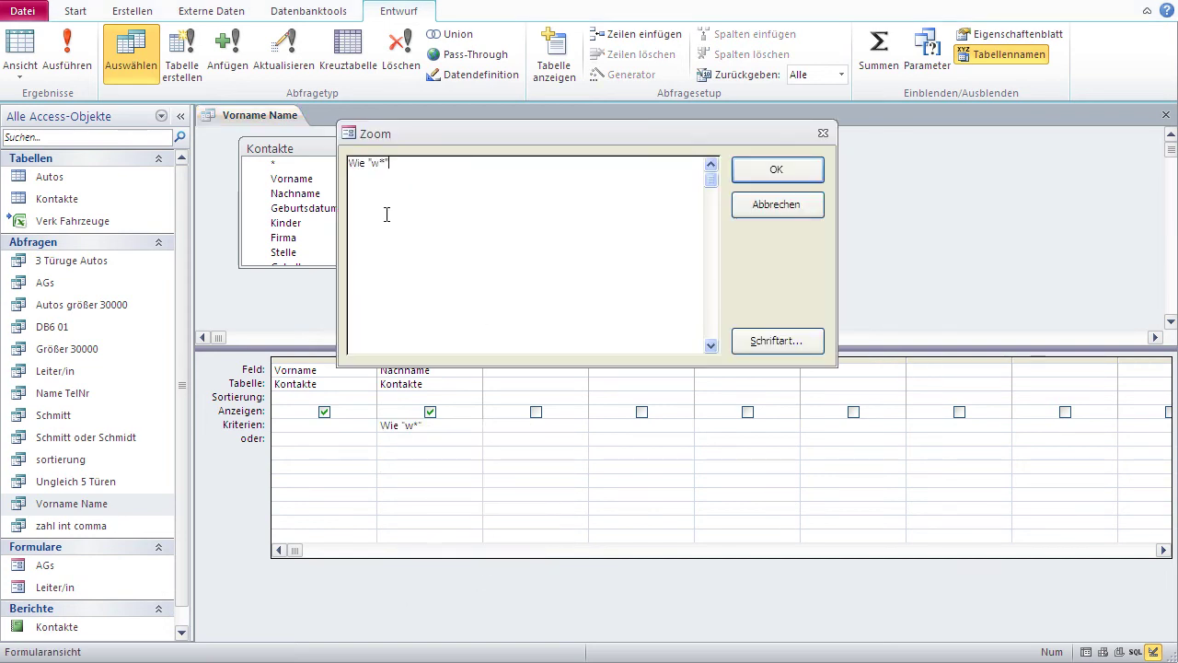
double_click(376, 163)
key(BackSpace)
text([!w])
click(793, 170)
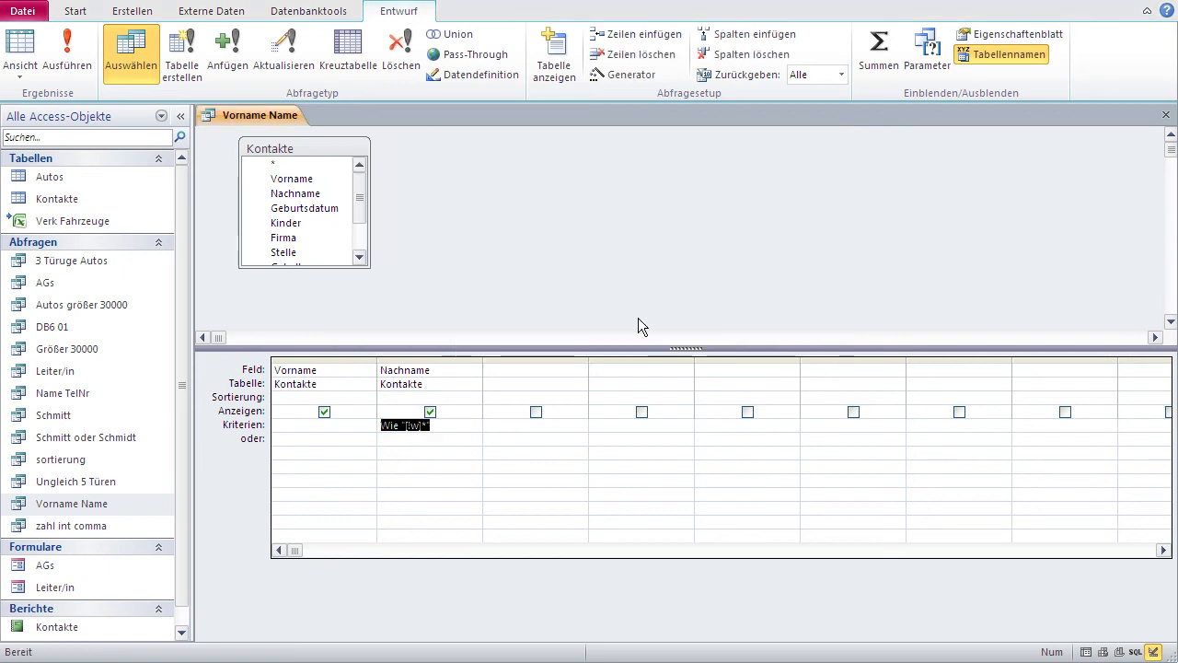
click(481, 427)
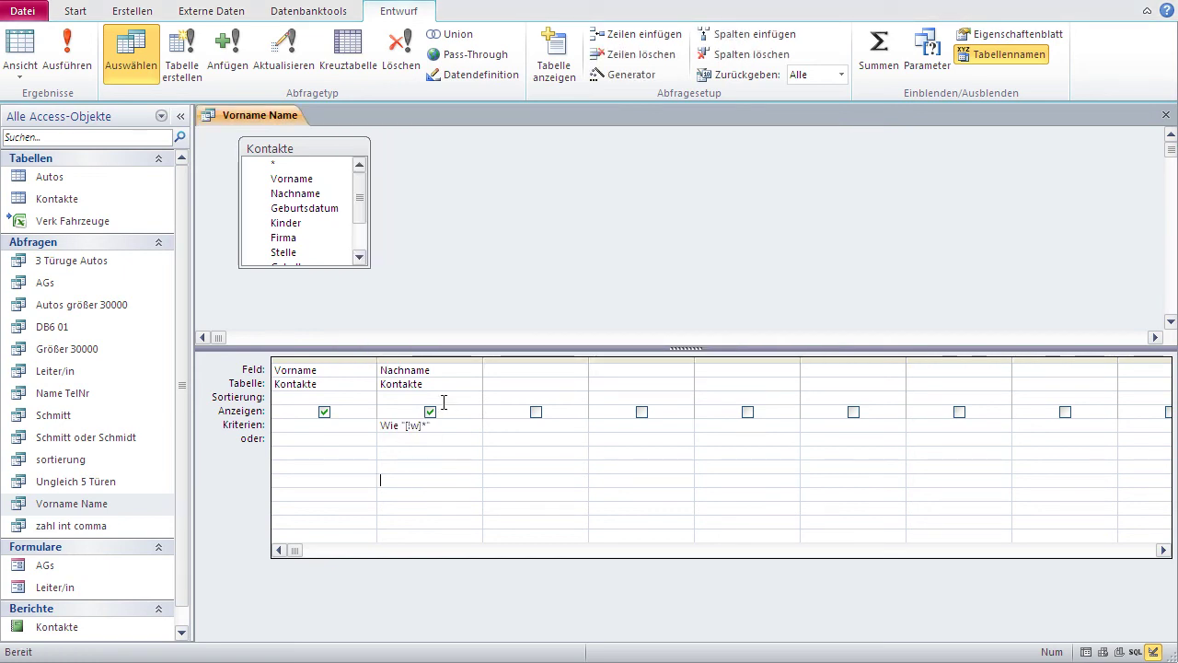
click(20, 46)
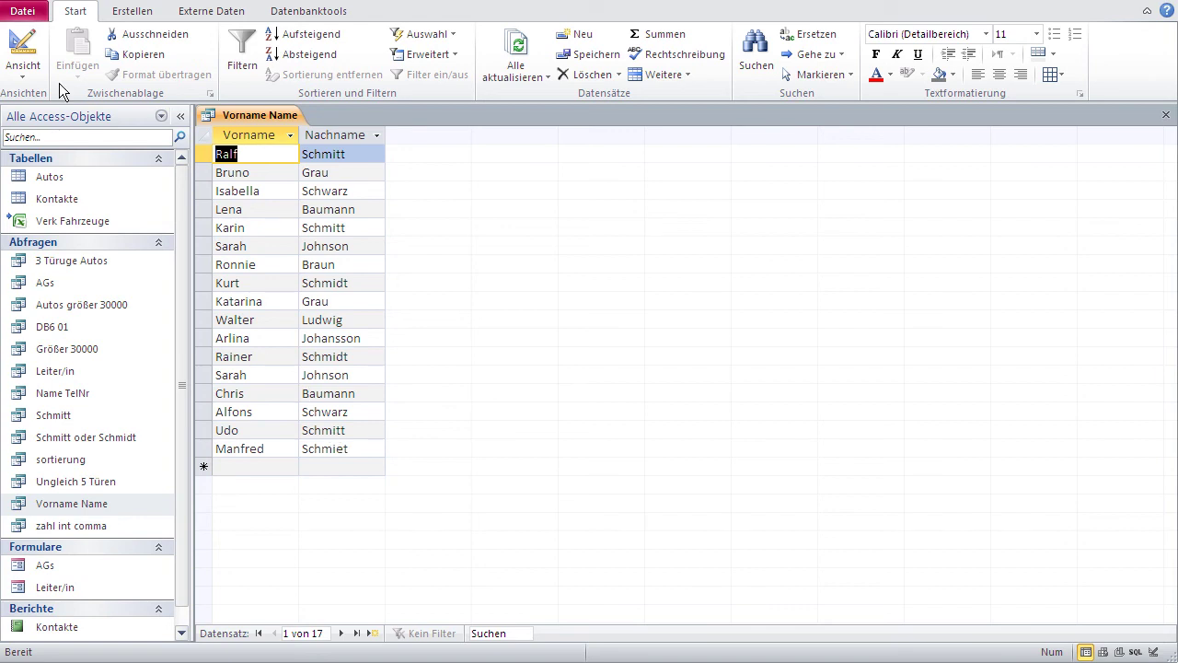
- Remove the exclamation mark so the Nachname criterion reads Wie "[w]*", and run the query
click(17, 51)
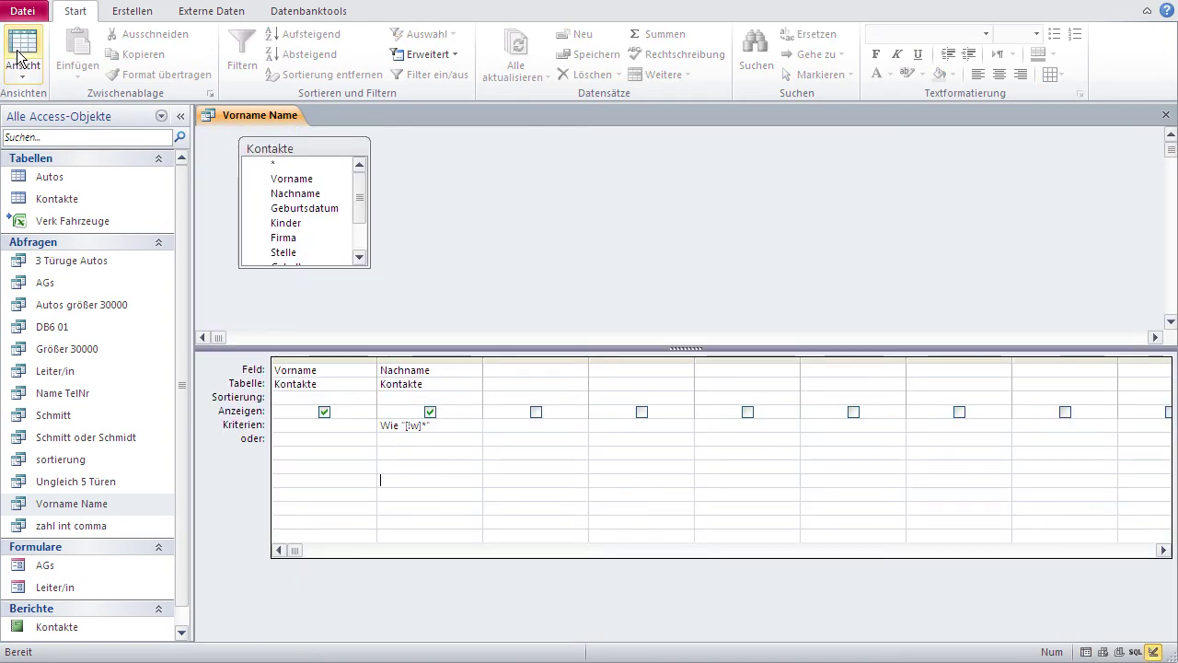
key(BackSpace)
click(416, 452)
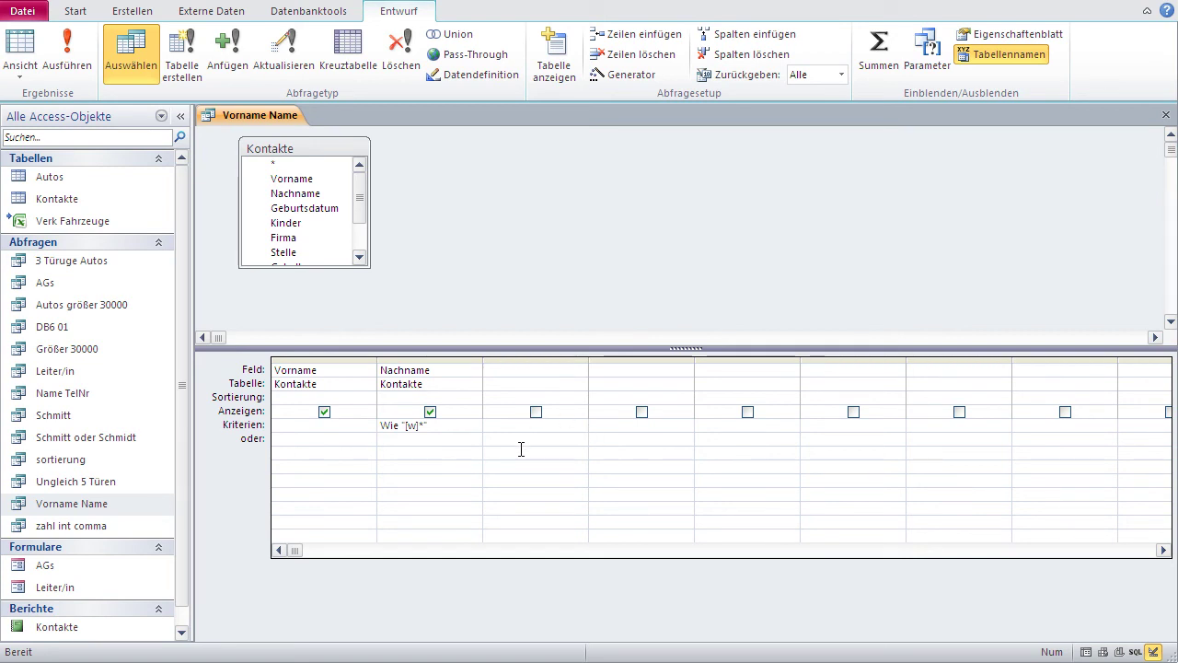
click(77, 68)
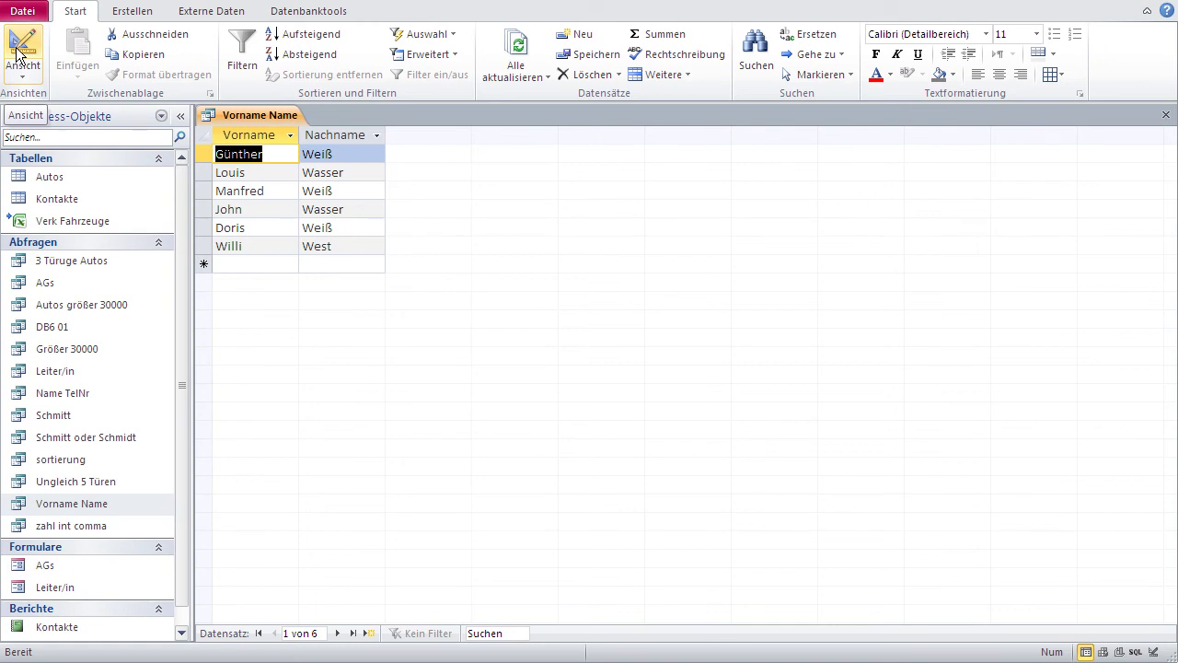
- Set the Nachname criterion to Wie "!w*" without square brackets and display the query results
click(15, 52)
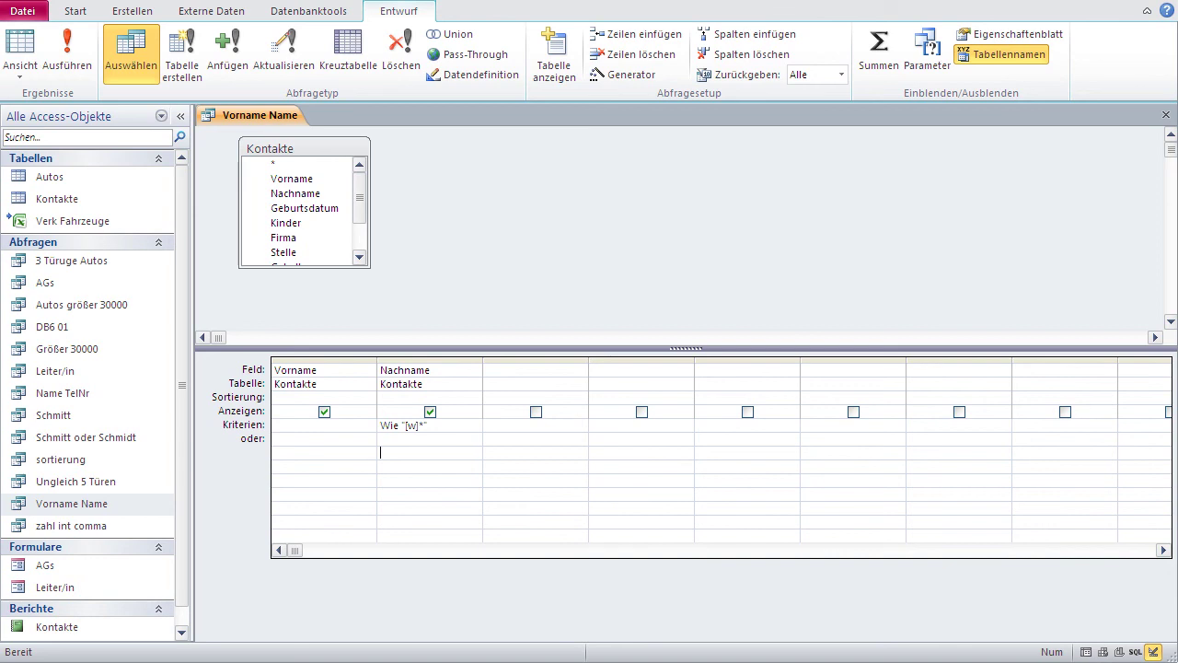
click(407, 426)
key(Delete)
key(Right)
key(Delete)
click(21, 51)
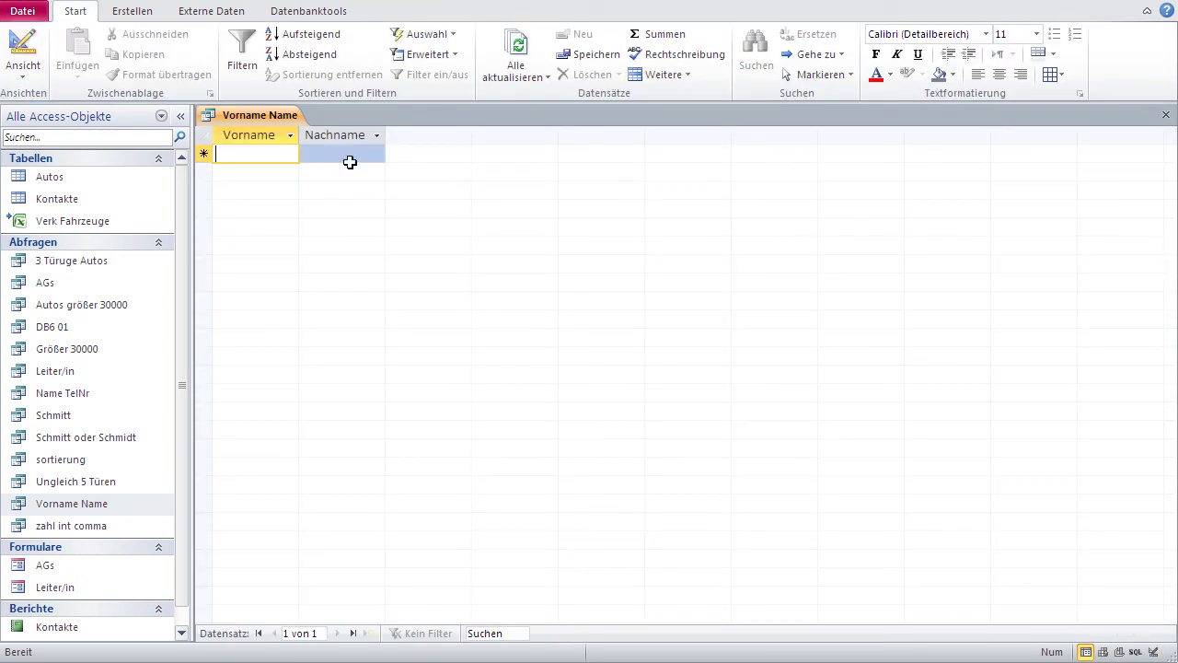
- Put the square brackets back so the Nachname criterion reads Wie "[!w]*", and display the results
click(19, 51)
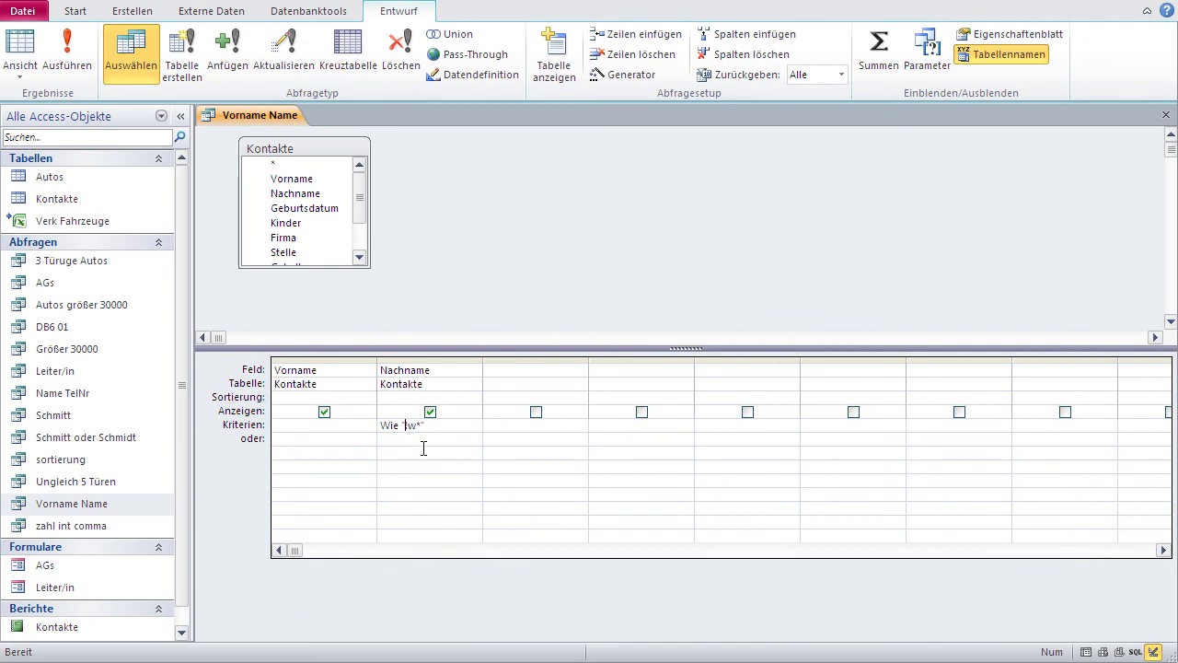
key(shift+Right)
text(])
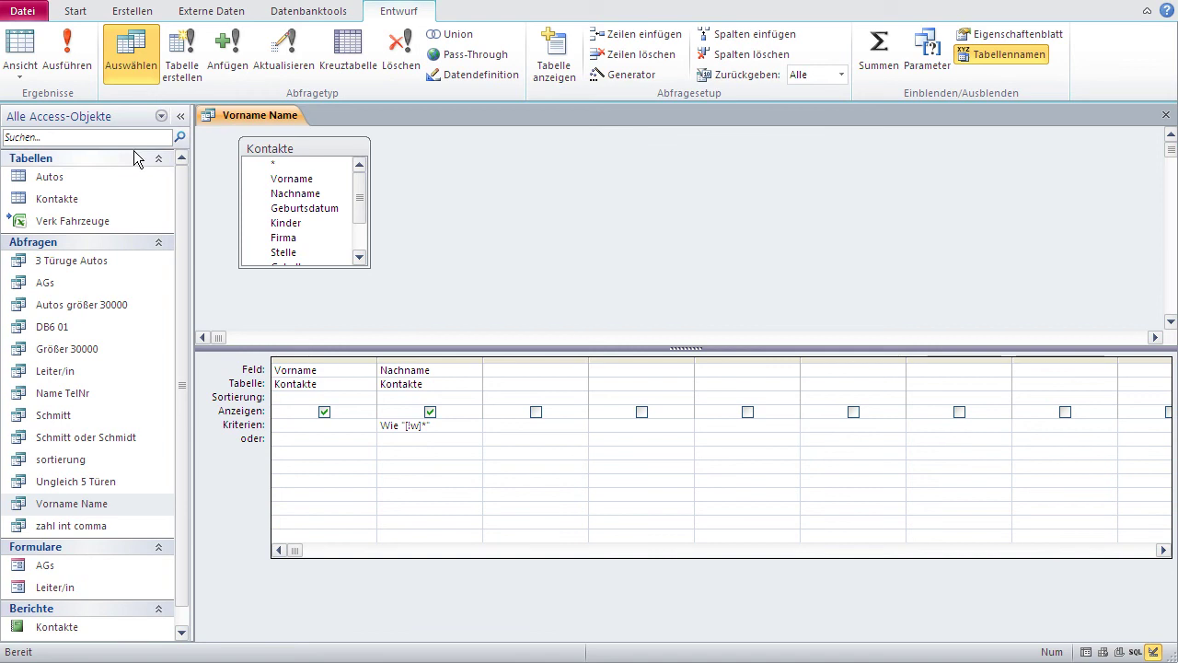
click(22, 46)
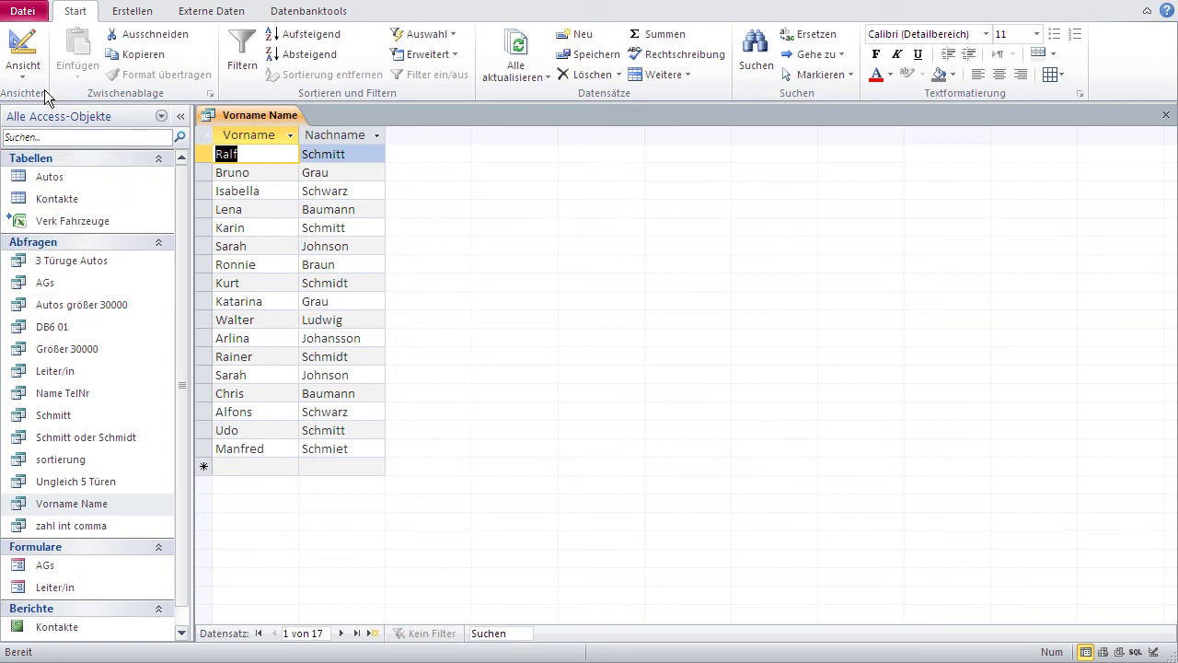
- Change the Nachname criterion to Wie "[gw]*" to match last names starting with g or w, and display the results
click(23, 46)
click(409, 426)
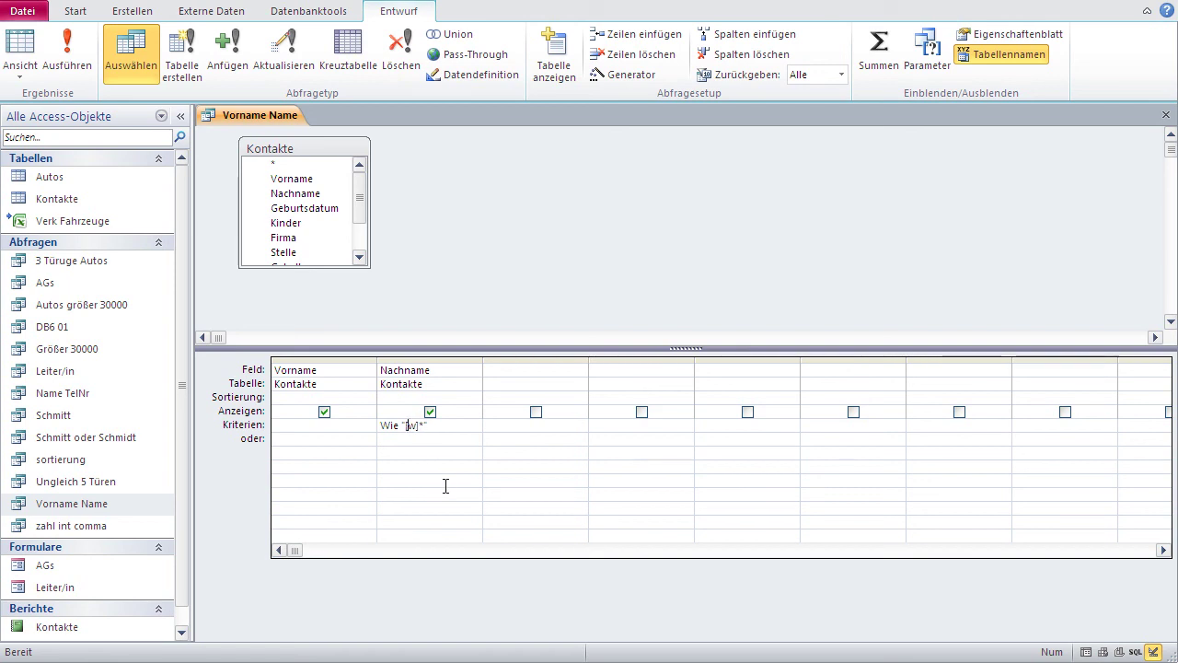
text(g)
click(20, 46)
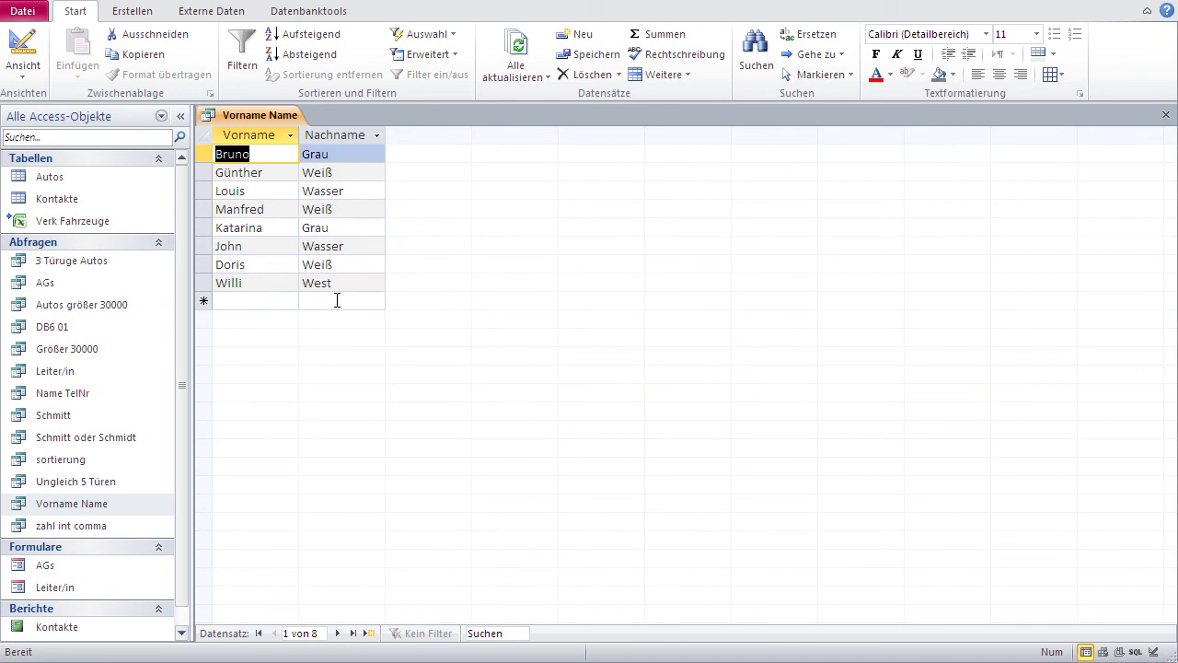
- Add b to the Nachname criterion's letter list, making it Wie "[gbw]*", and display the results
click(20, 51)
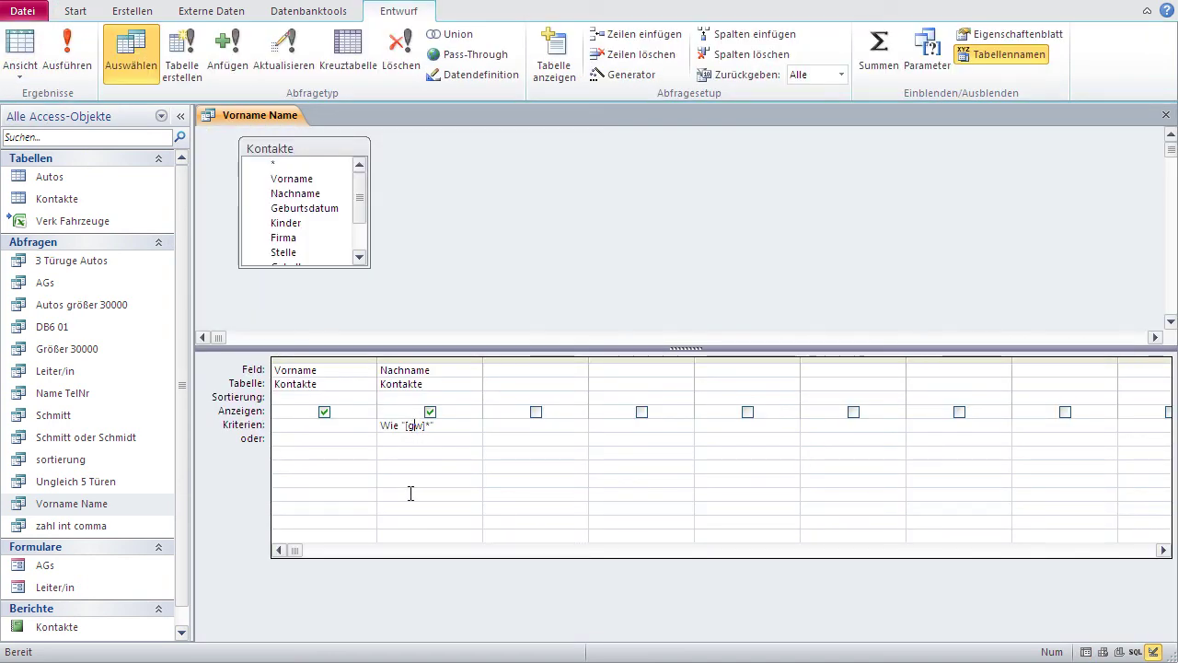
text(b)
click(21, 48)
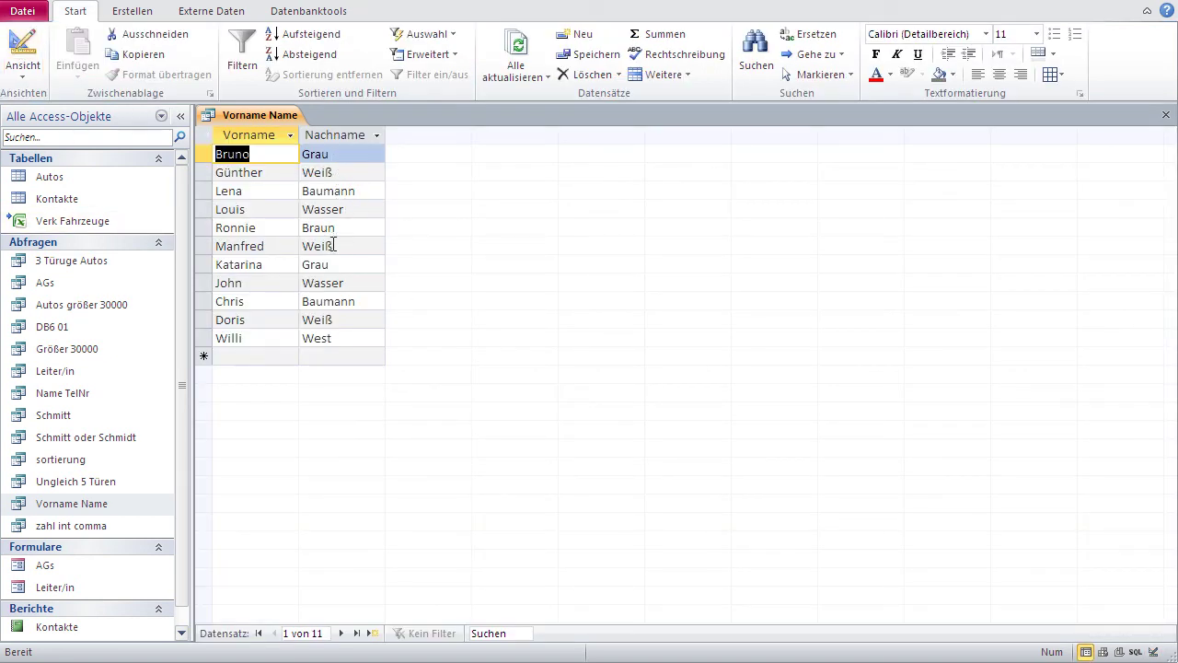
- Negate the letter list in the Nachname criterion, making it Wie "[!gbw]*", and display the results
click(23, 48)
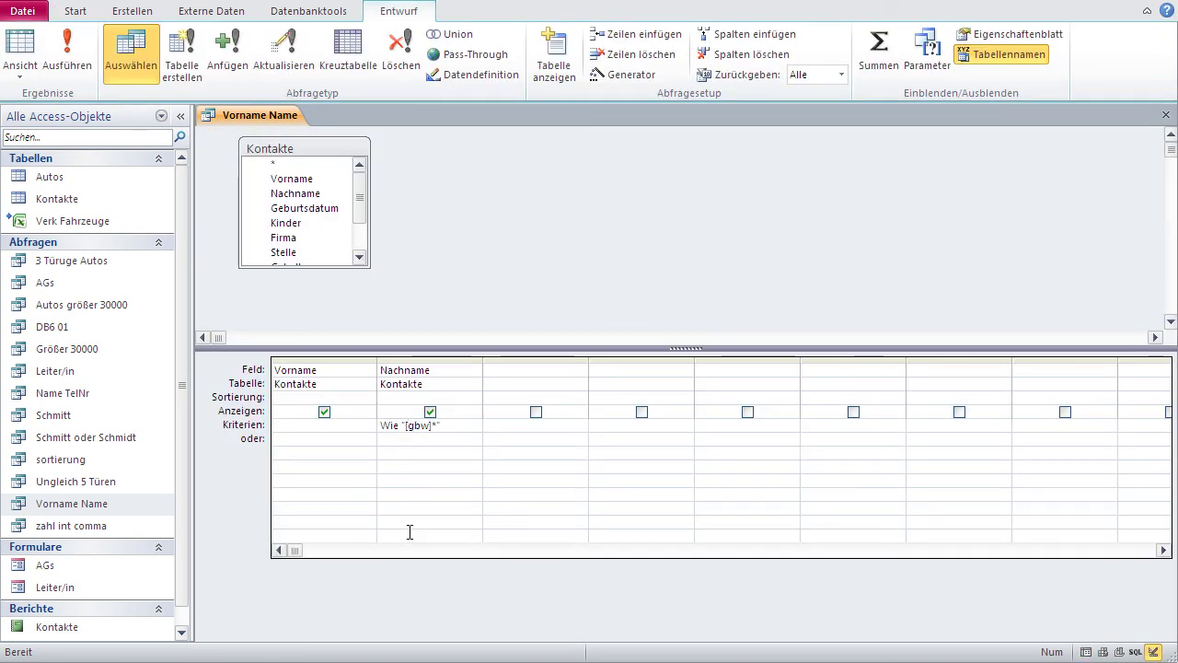
text(!)
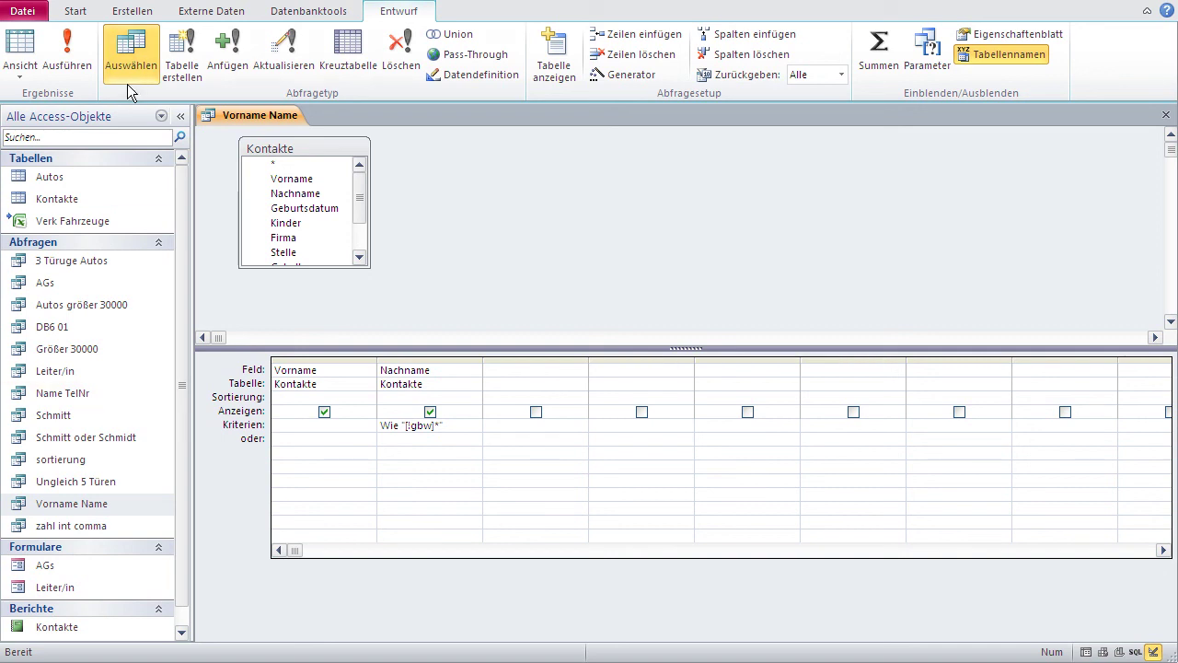
click(23, 46)
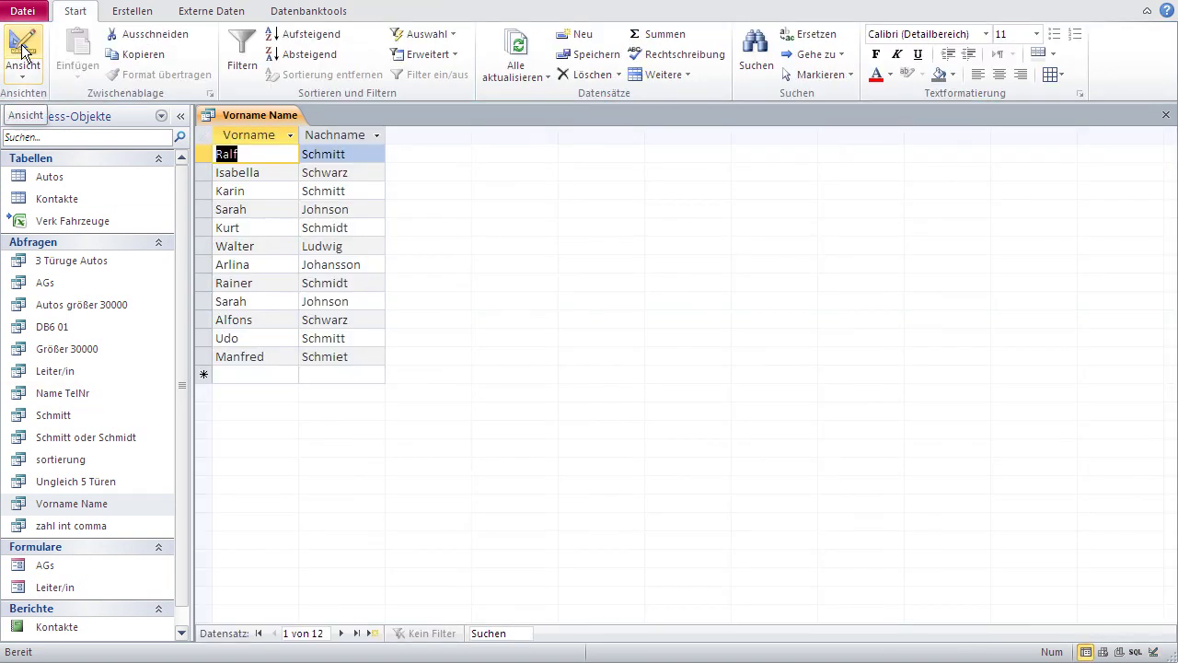